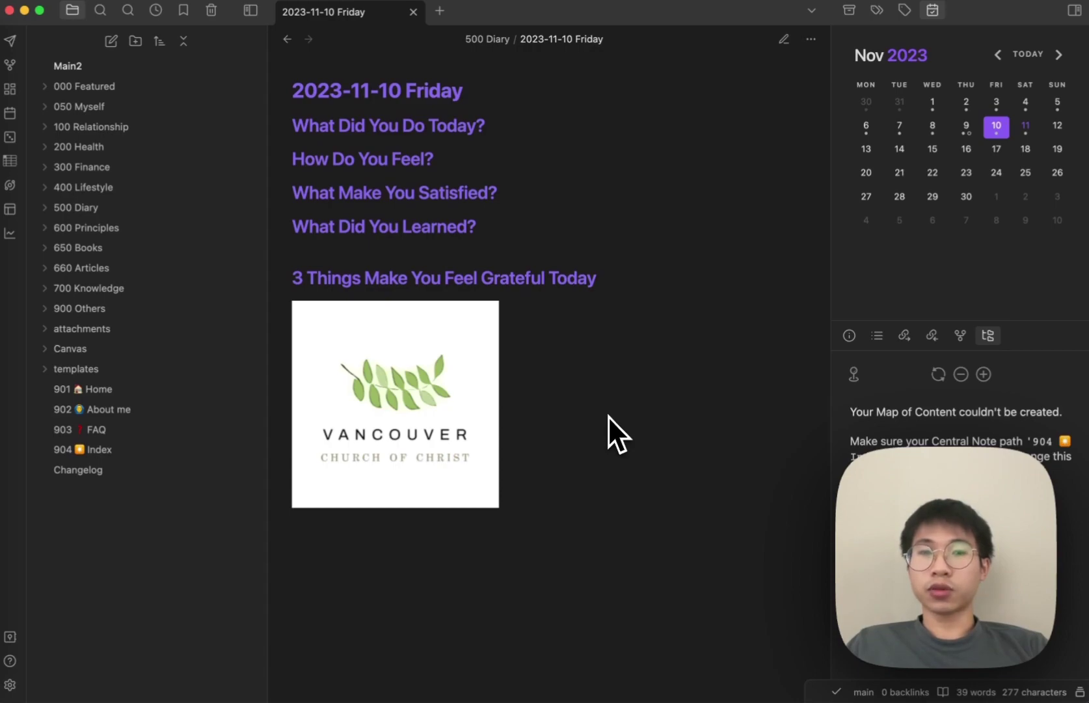
Step: On the Obsidian Help hosting-media page, highlight the 4 GB per-site and 50 MB per-file limits
{"action": "key", "text": "ctrl+Up"}
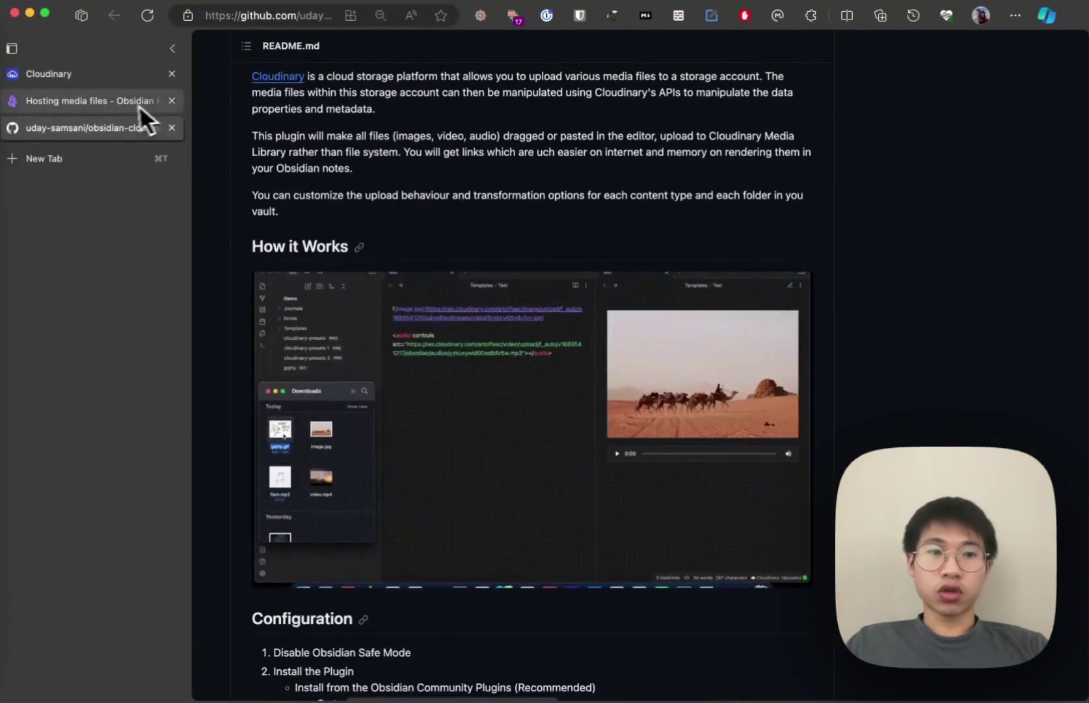
{"action": "left_click", "coordinate": [138, 103]}
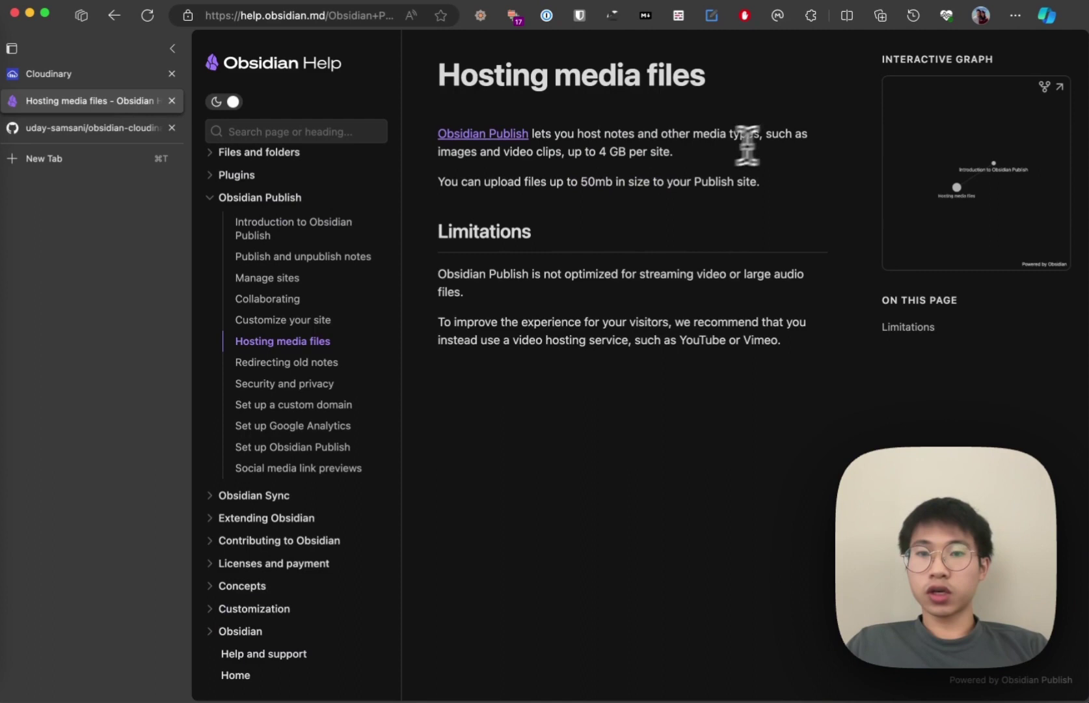
{"action": "left_click_drag", "start_coordinate": [589, 151], "coordinate": [701, 152]}
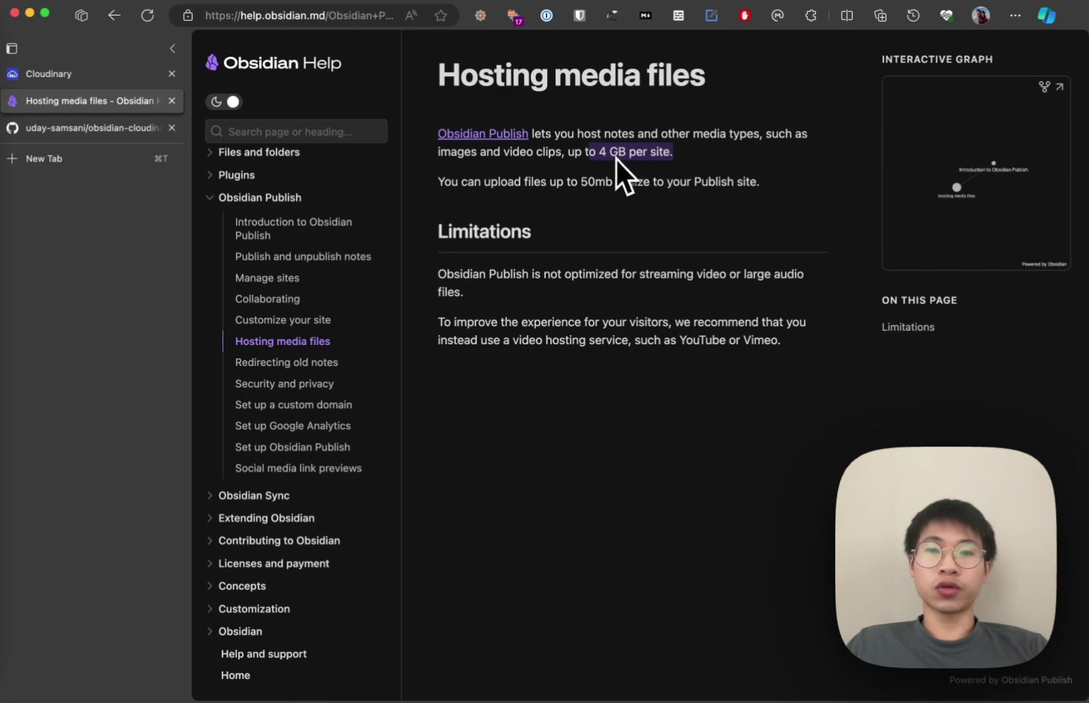
{"action": "left_click_drag", "start_coordinate": [567, 181], "coordinate": [716, 185]}
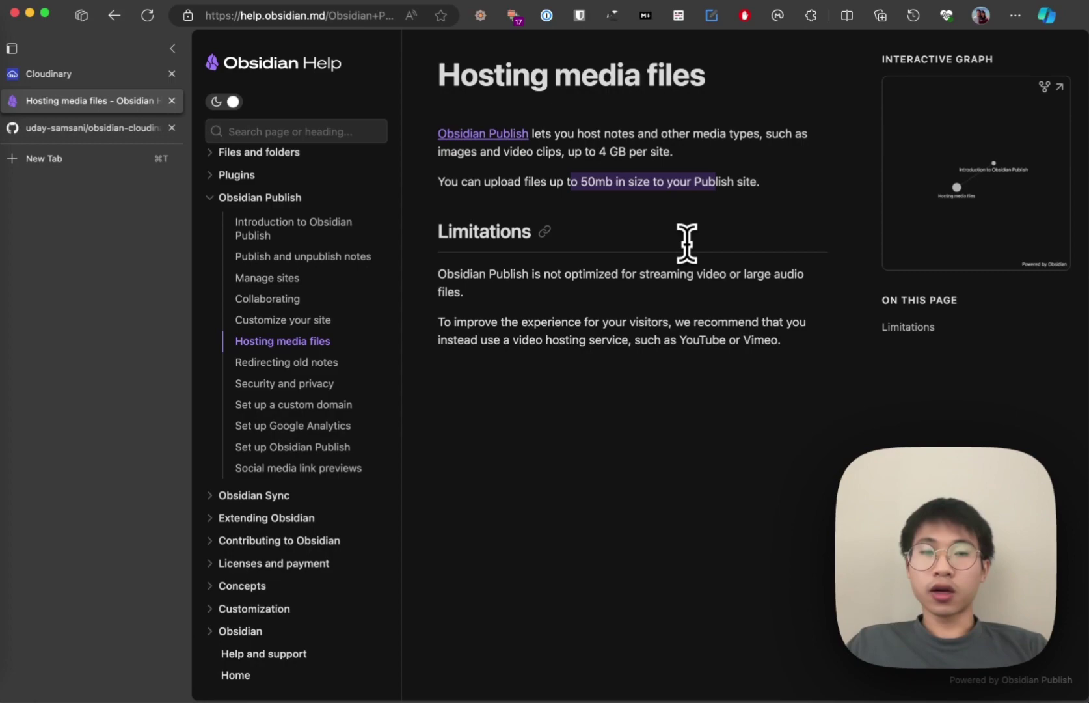
Step: Return to the Obsidian daily note and open Settings from the command palette
{"action": "key", "text": "ctrl+Up"}
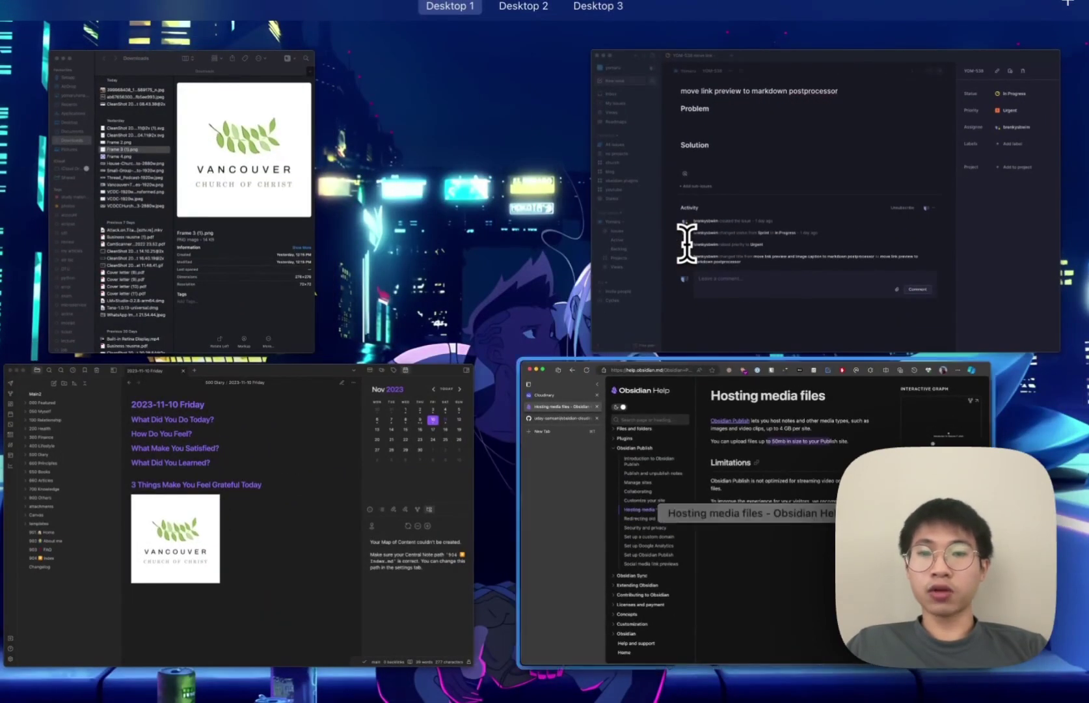
{"action": "left_click", "coordinate": [449, 416]}
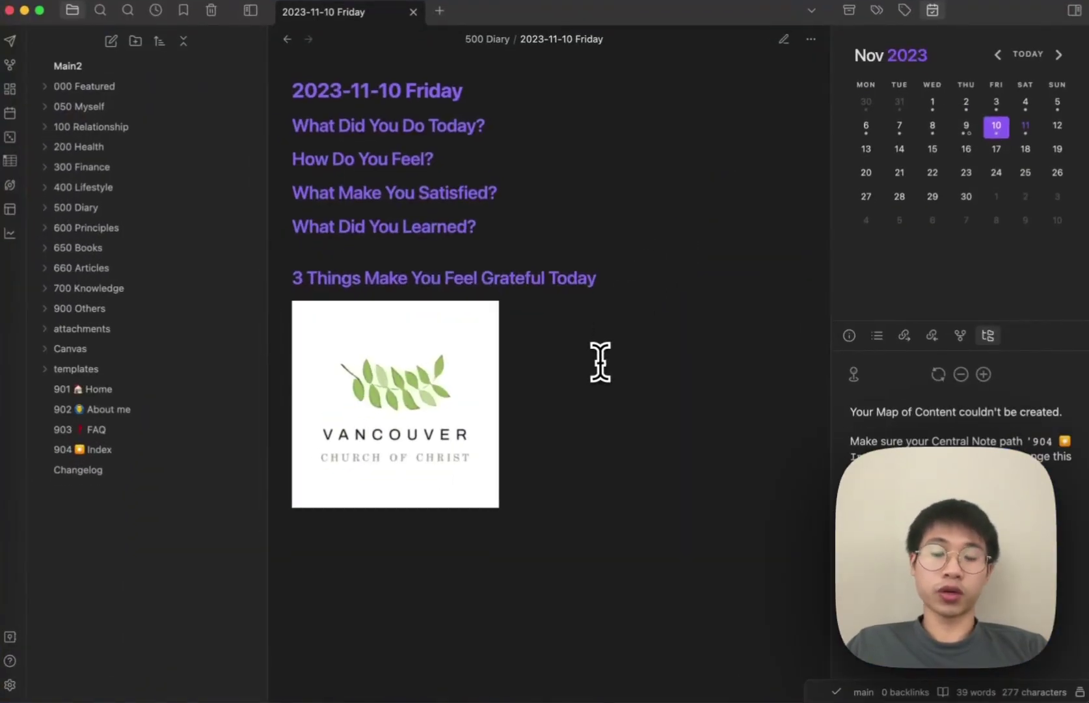
{"action": "key", "text": "super+p"}
{"action": "type", "text": "settings"}
{"action": "key", "text": "Return"}
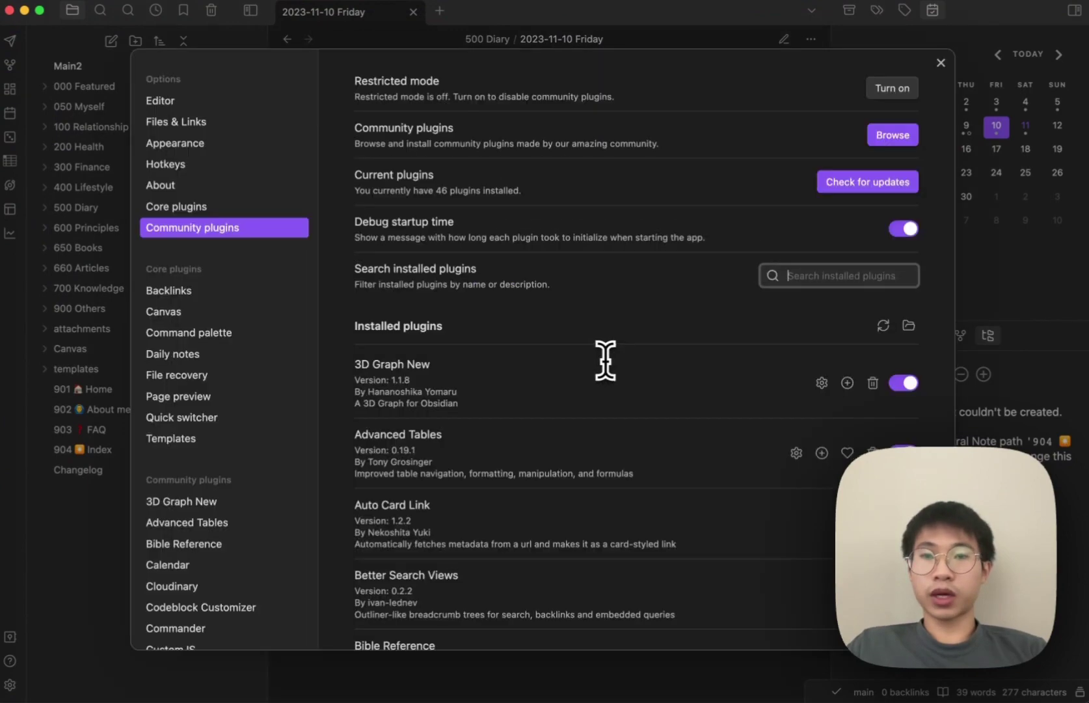
Step: Filter installed plugins for 'clou' and review the Cloudinary plugin's options
{"action": "left_click", "coordinate": [763, 274]}
{"action": "type", "text": "clou"}
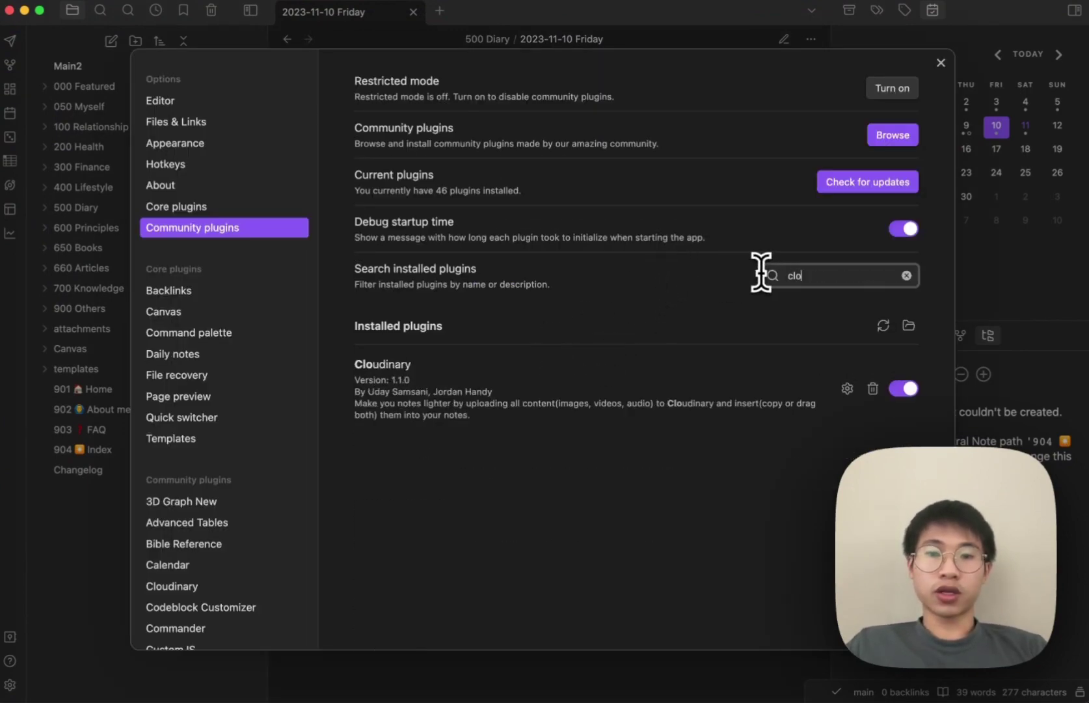
{"action": "left_click", "coordinate": [552, 389]}
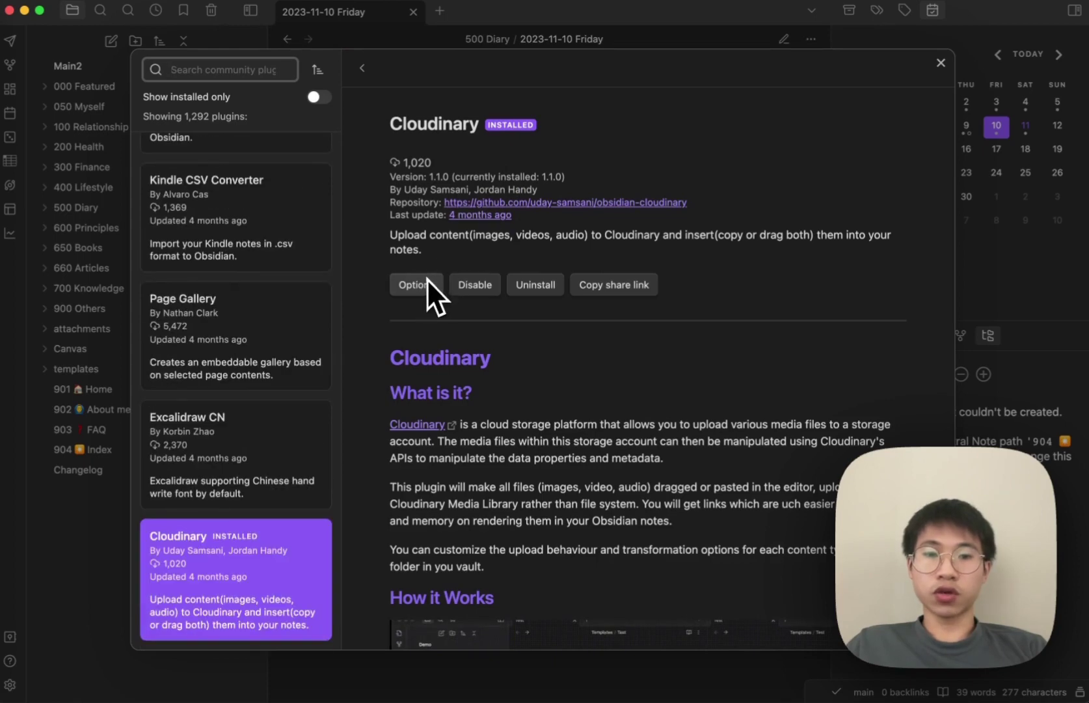
{"action": "left_click", "coordinate": [427, 282]}
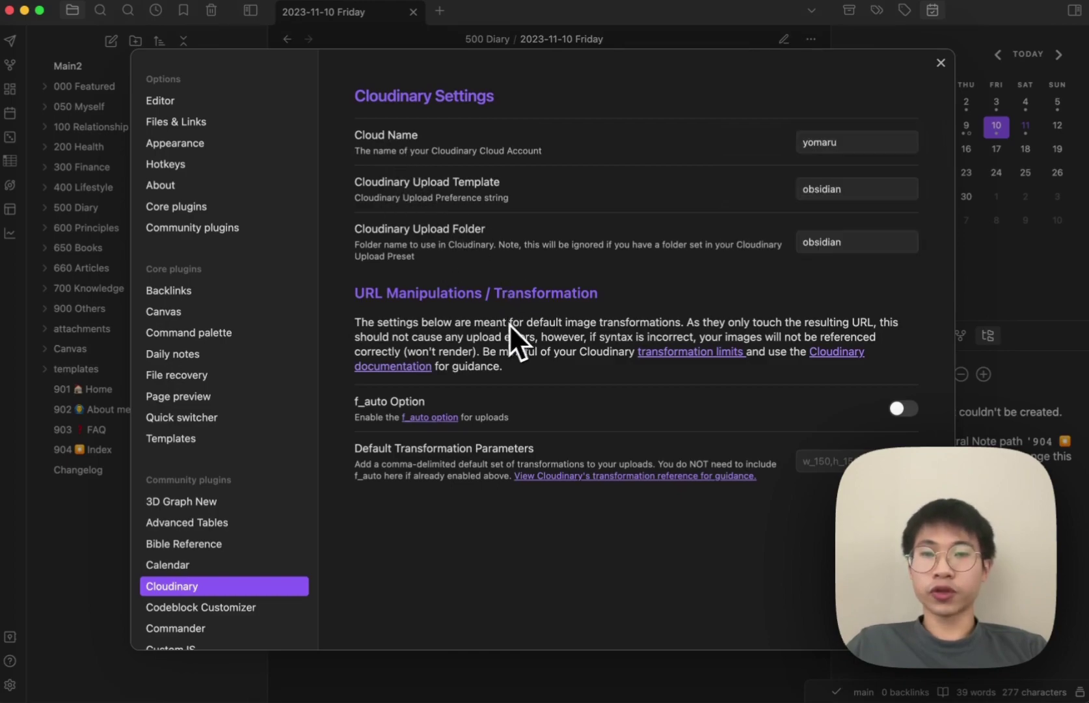
{"action": "key", "text": "ctrl+Up"}
Step: In the browser's Cloudinary console, browse the Media Explorer's Home folders and uploaded images
{"action": "left_click", "coordinate": [538, 304]}
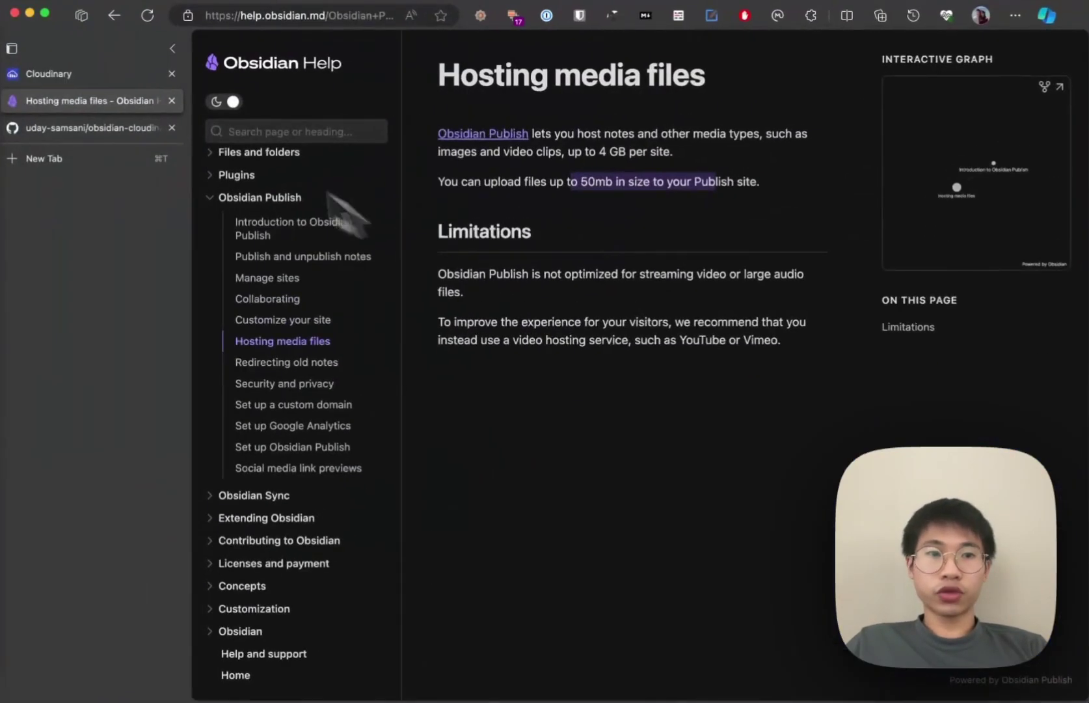
{"action": "left_click", "coordinate": [99, 78]}
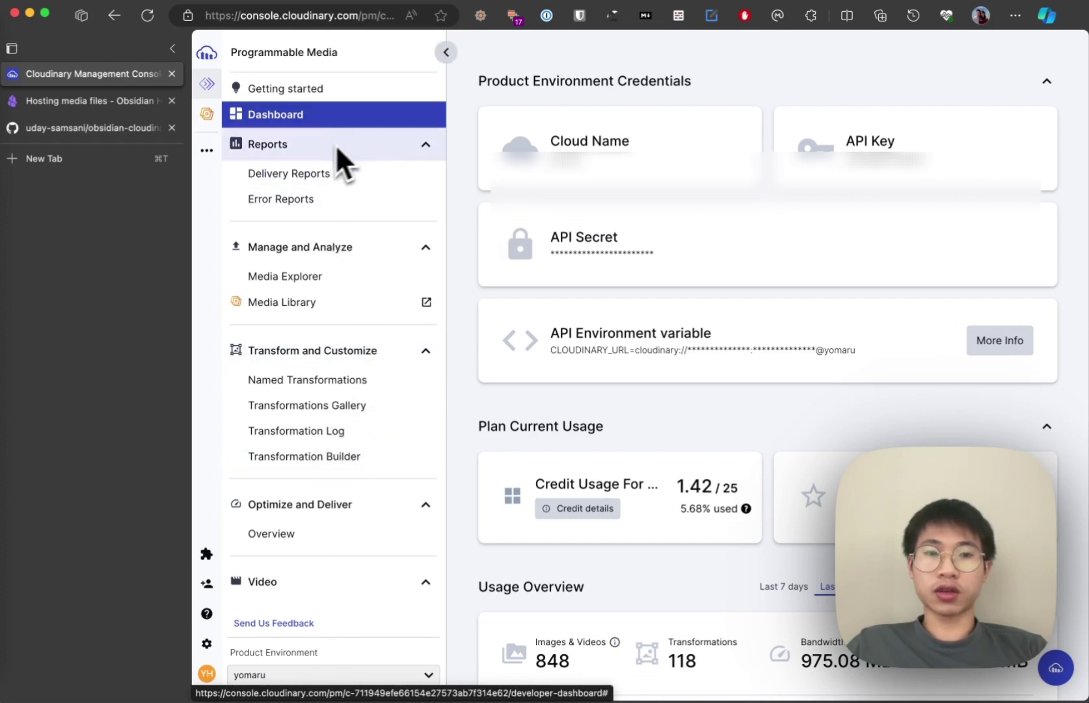
{"action": "left_click", "coordinate": [324, 286]}
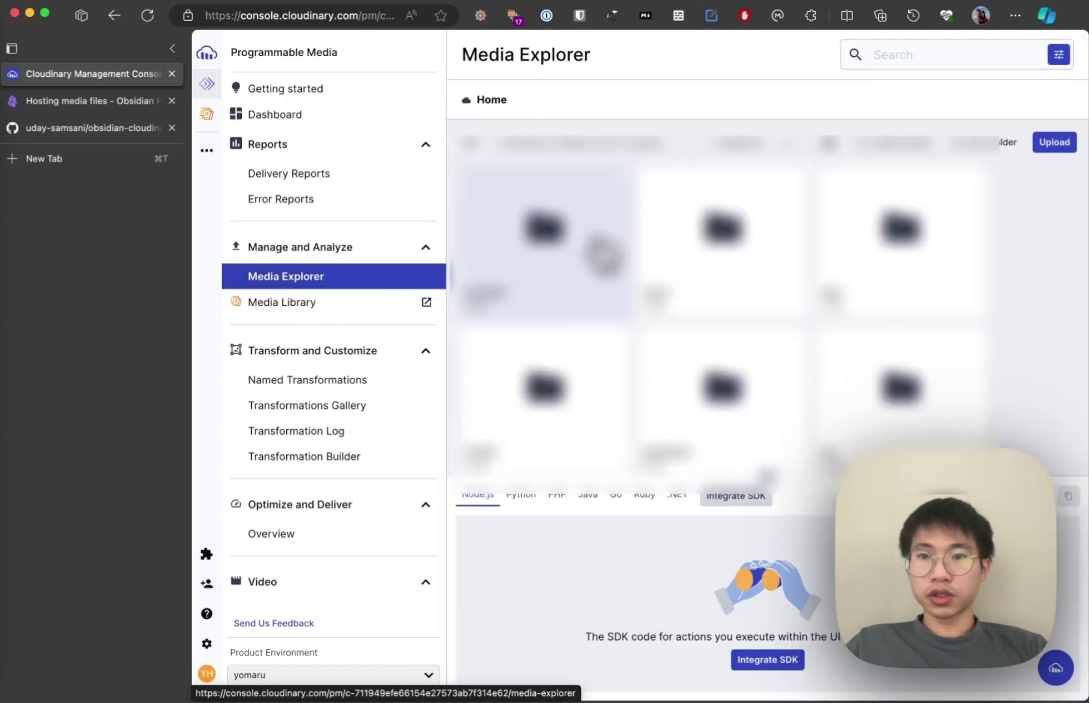
{"action": "scroll", "coordinate": [754, 285], "scroll_direction": "down", "scroll_amount": 5}
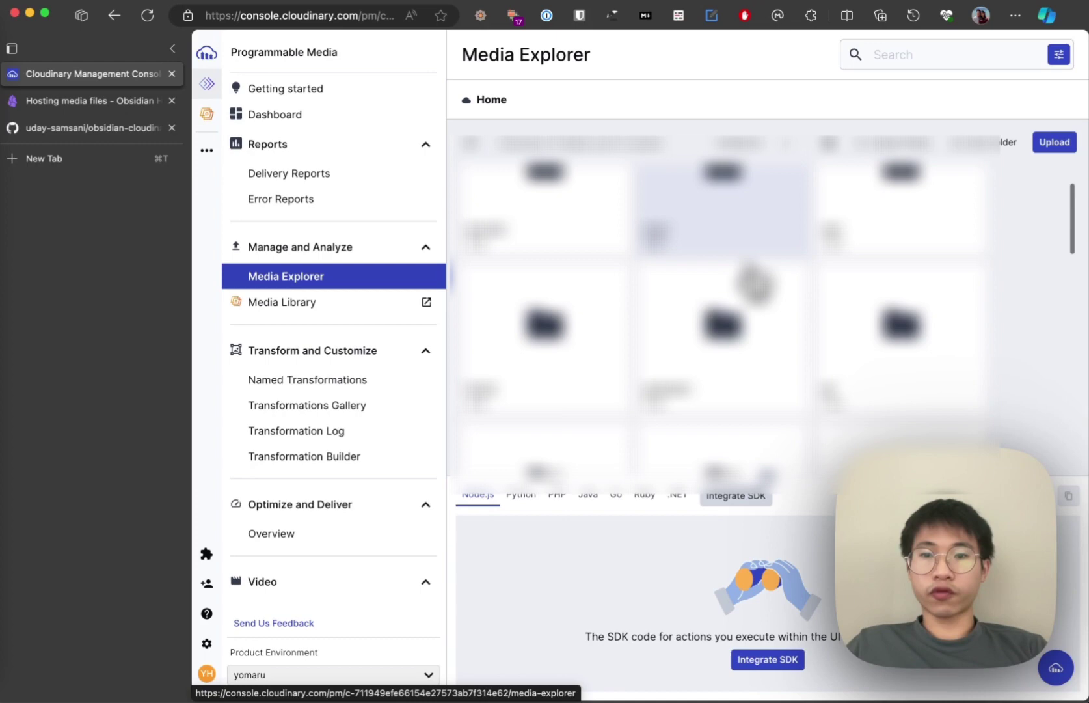
{"action": "scroll", "coordinate": [754, 285], "scroll_direction": "up", "scroll_amount": 5}
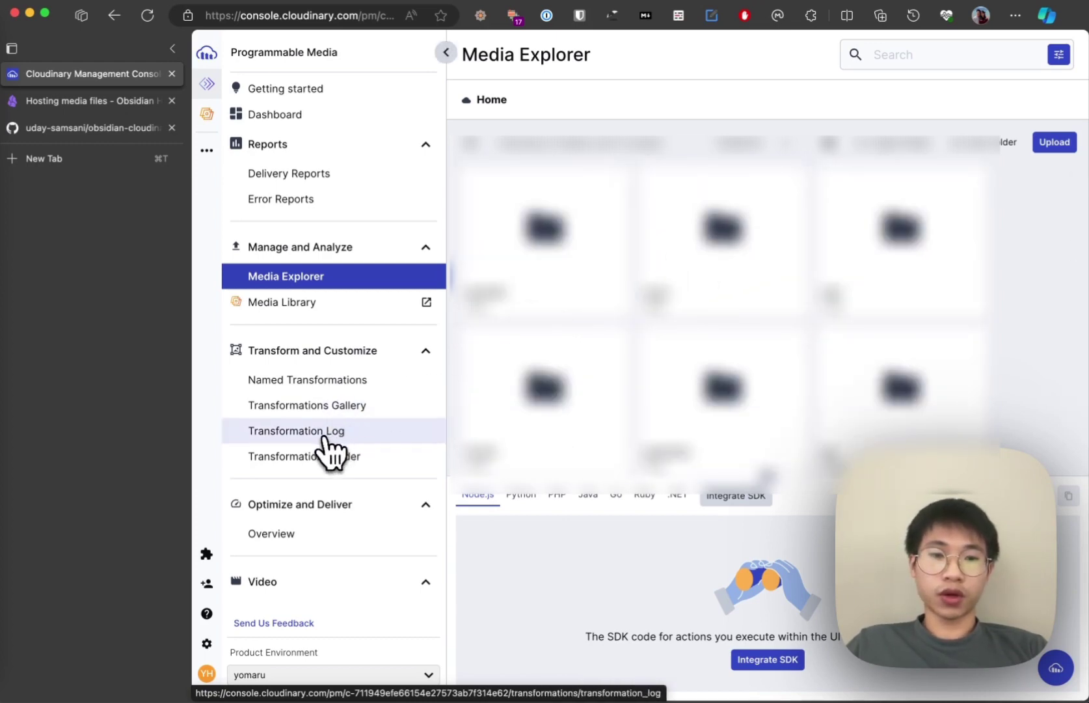
Step: Review the Upload presets in Cloudinary's Upload settings, then move to the plugin's GitHub README
{"action": "left_click", "coordinate": [210, 643]}
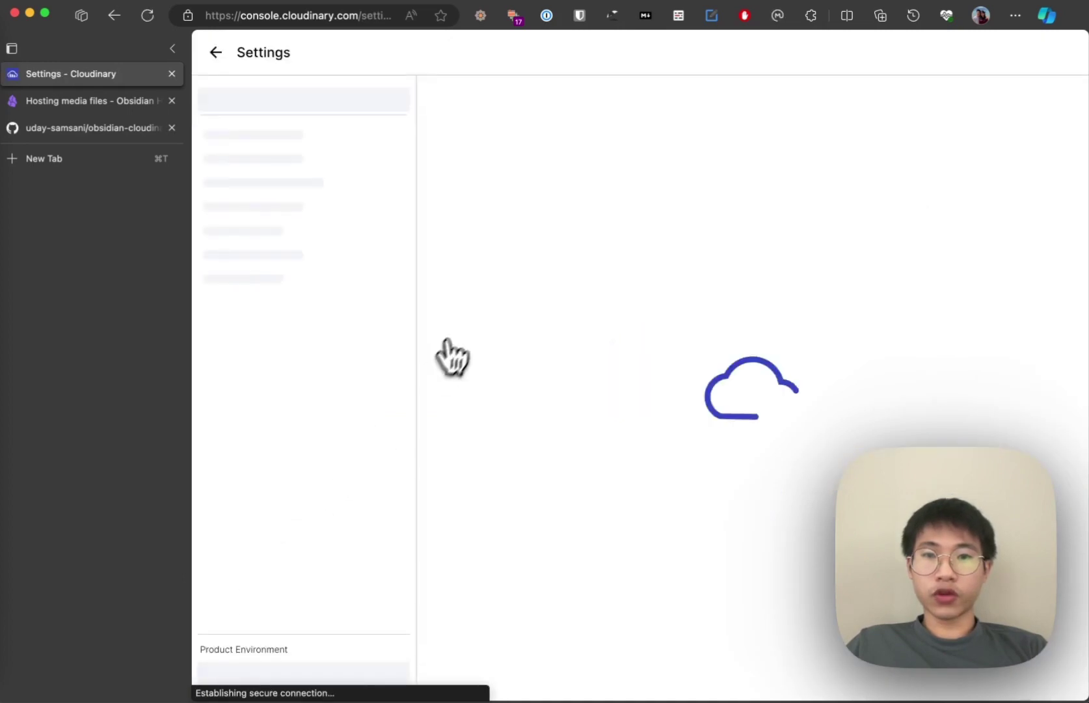
{"action": "left_click", "coordinate": [344, 250]}
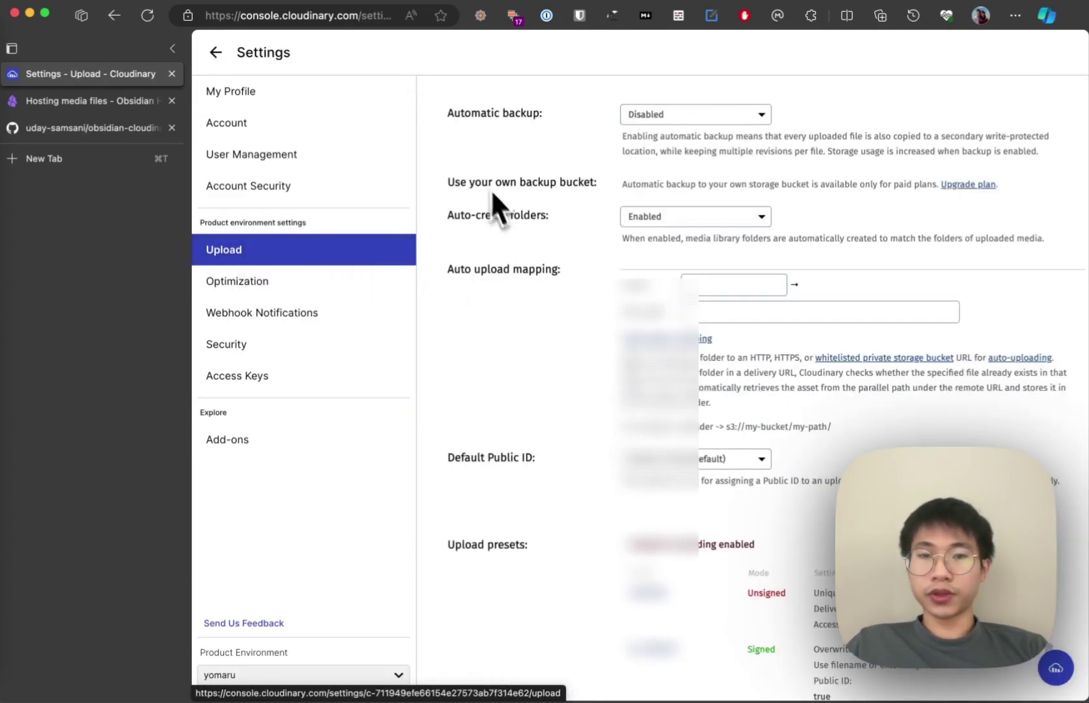
{"action": "scroll", "coordinate": [521, 325], "scroll_direction": "down", "scroll_amount": 5}
{"action": "left_click_drag", "start_coordinate": [474, 274], "coordinate": [544, 250]}
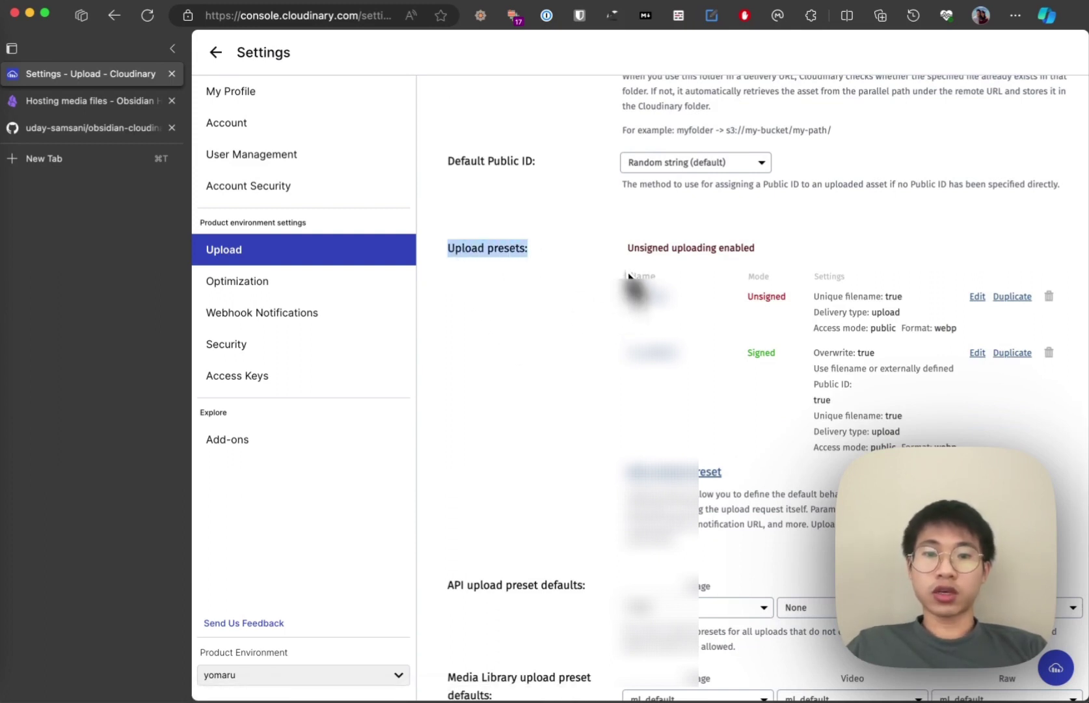
{"action": "left_click", "coordinate": [75, 137]}
Step: Highlight the README paragraph explaining unsigned uploads, then return to Cloudinary's upload settings
{"action": "scroll", "coordinate": [432, 381], "scroll_direction": "down", "scroll_amount": 9}
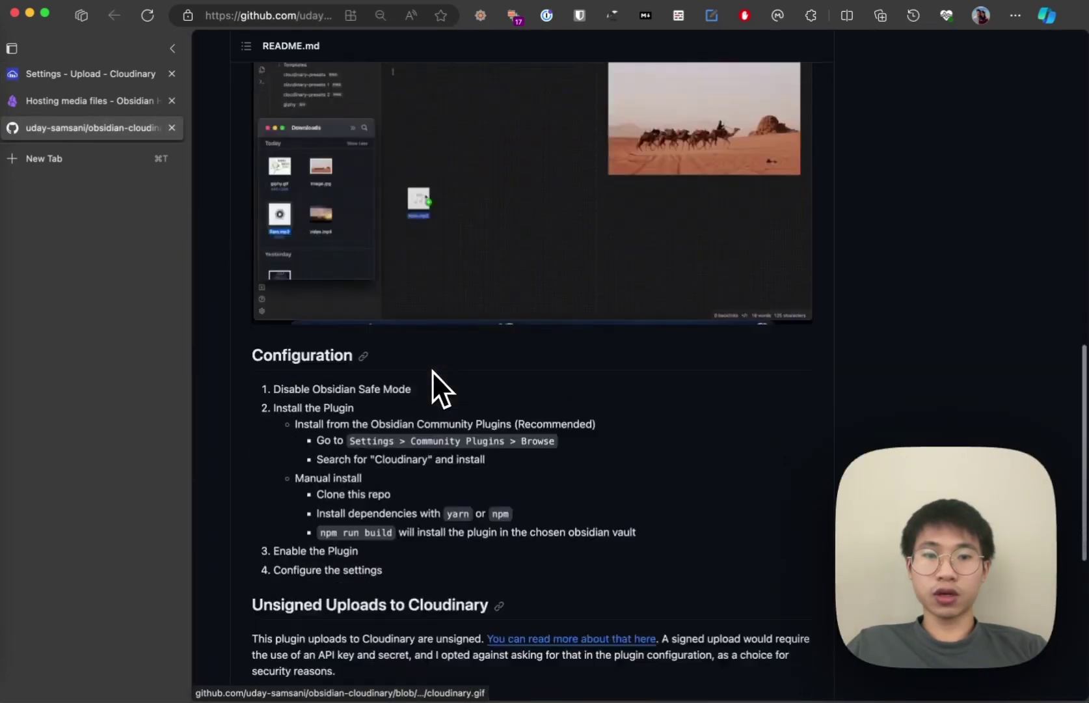
{"action": "triple_click", "coordinate": [294, 324]}
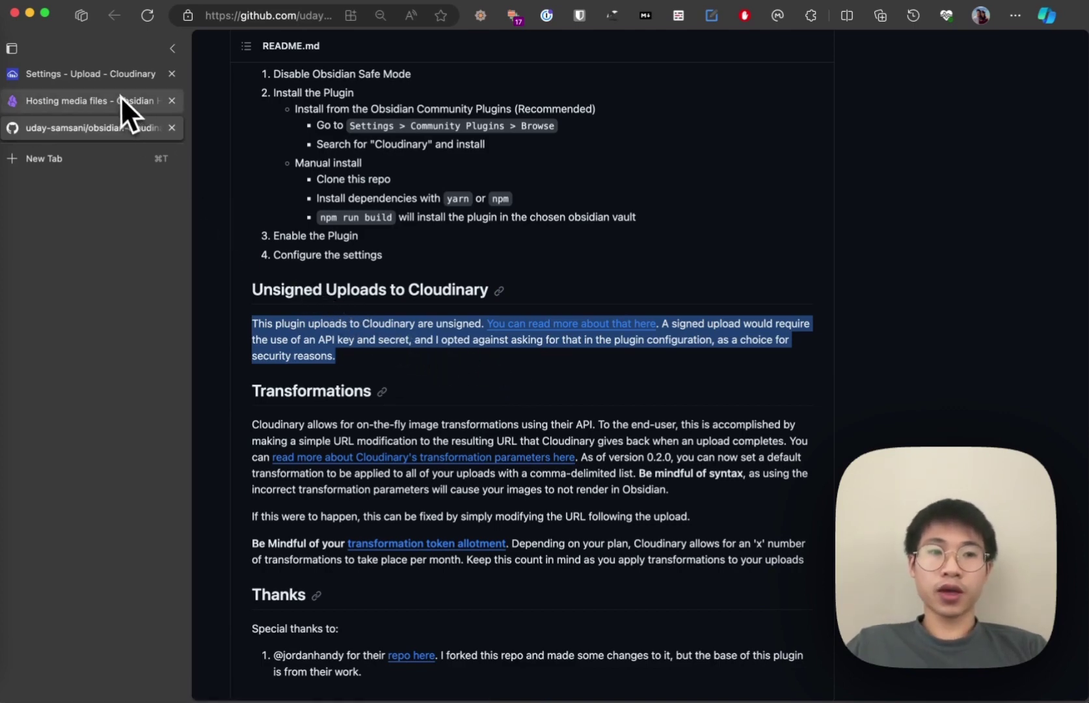
{"action": "left_click", "coordinate": [114, 75]}
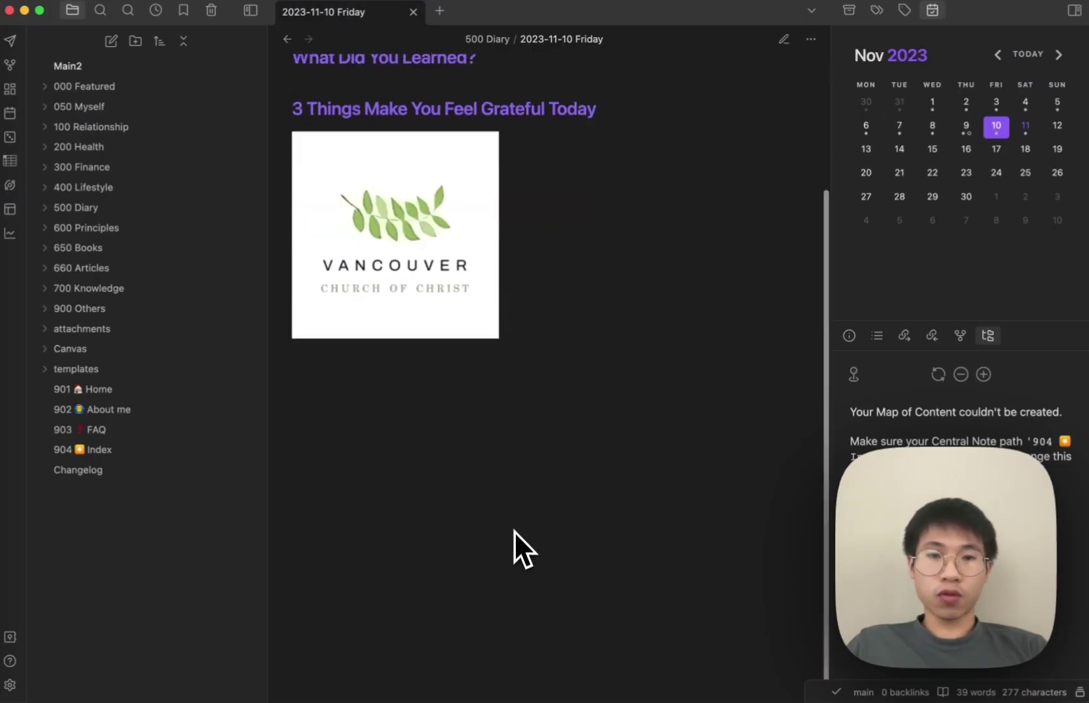
Step: Put the note in editing mode and pick Frame 2.png from the Downloads folder
{"action": "key", "text": "super+e"}
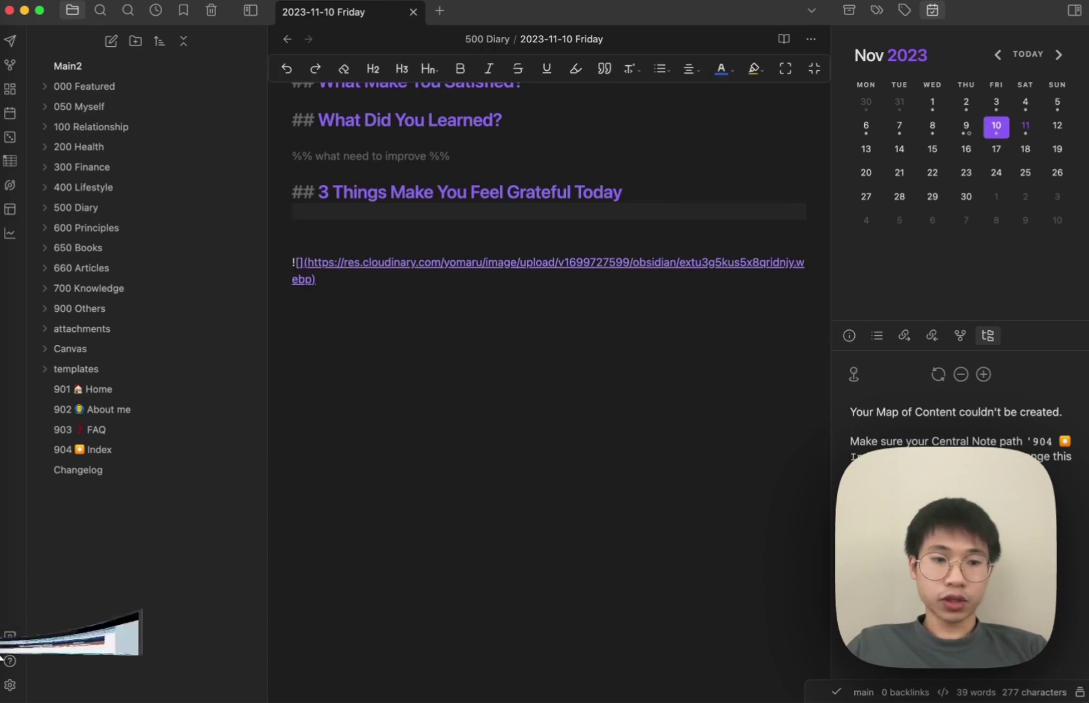
{"action": "left_click", "coordinate": [26, 606]}
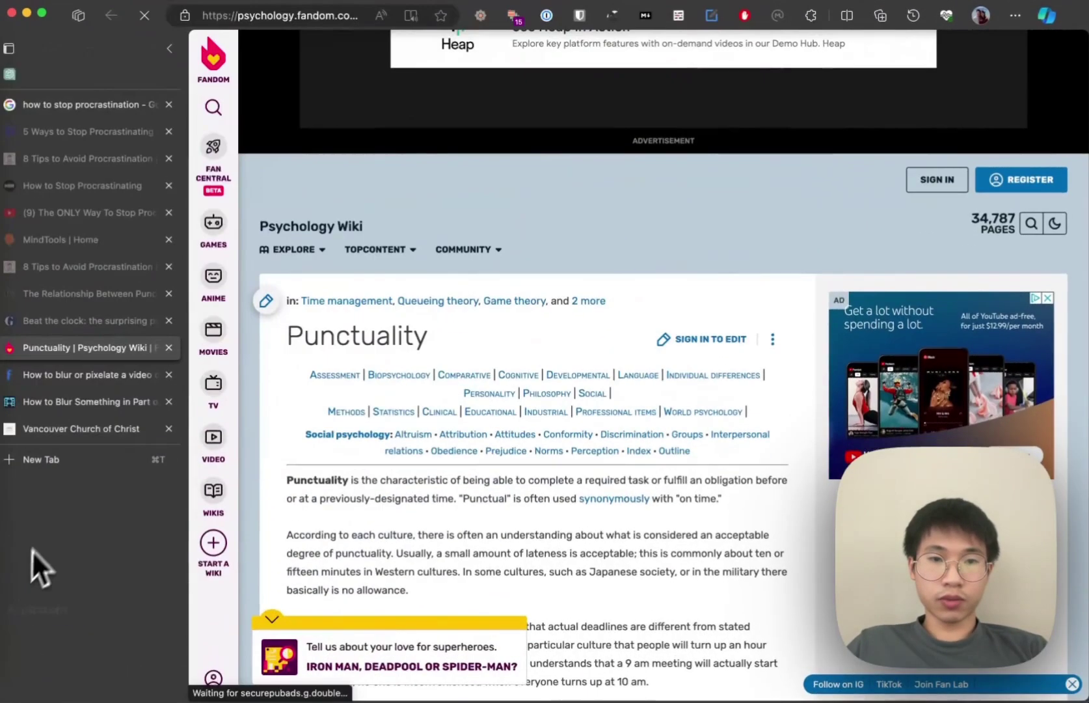
{"action": "left_click", "coordinate": [27, 12]}
{"action": "left_click", "coordinate": [13, 619]}
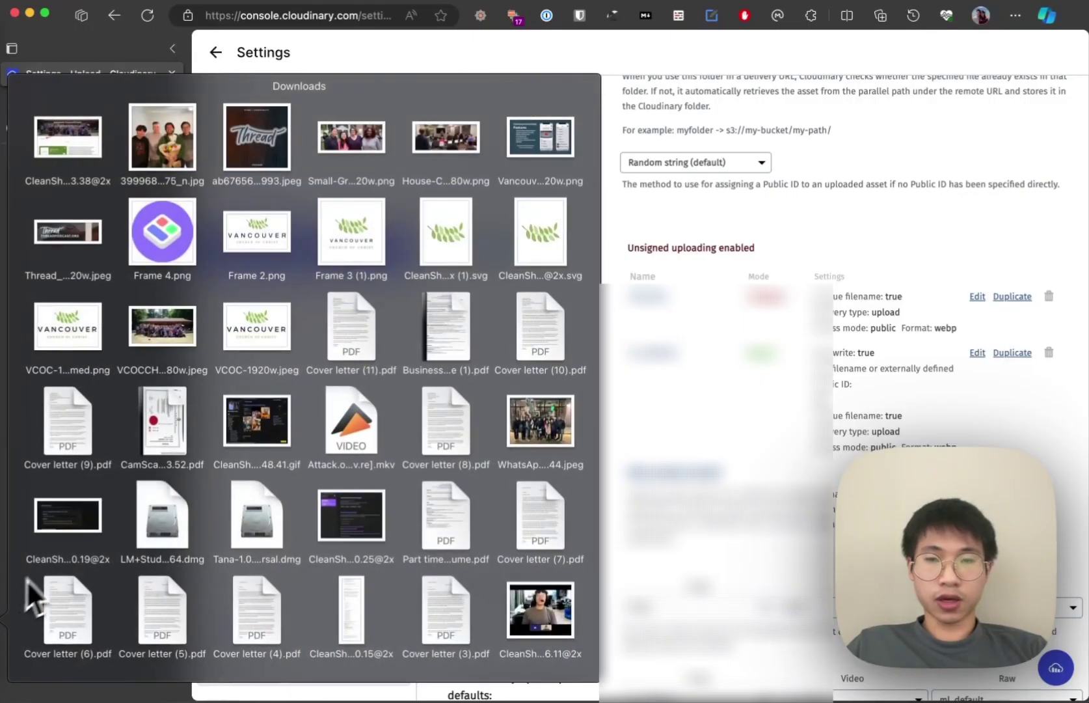
{"action": "key", "text": "ctrl+Up"}
{"action": "key", "text": "Escape"}
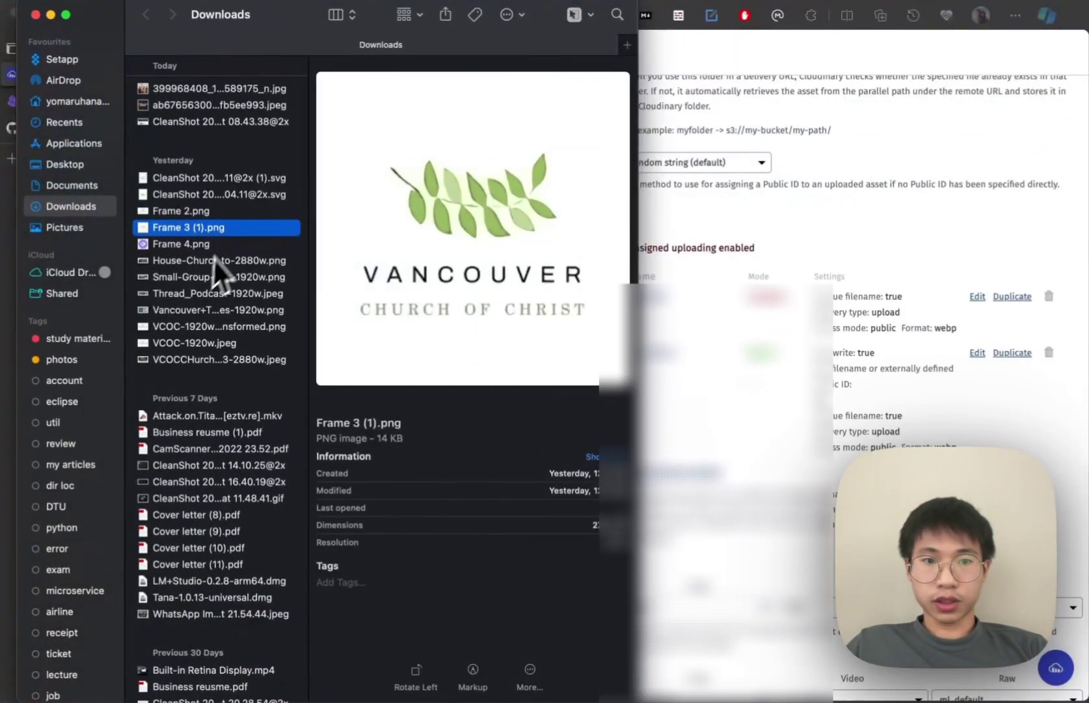
{"action": "left_click", "coordinate": [238, 239]}
{"action": "left_click", "coordinate": [232, 215]}
{"action": "left_click", "coordinate": [224, 195]}
{"action": "left_click", "coordinate": [219, 214]}
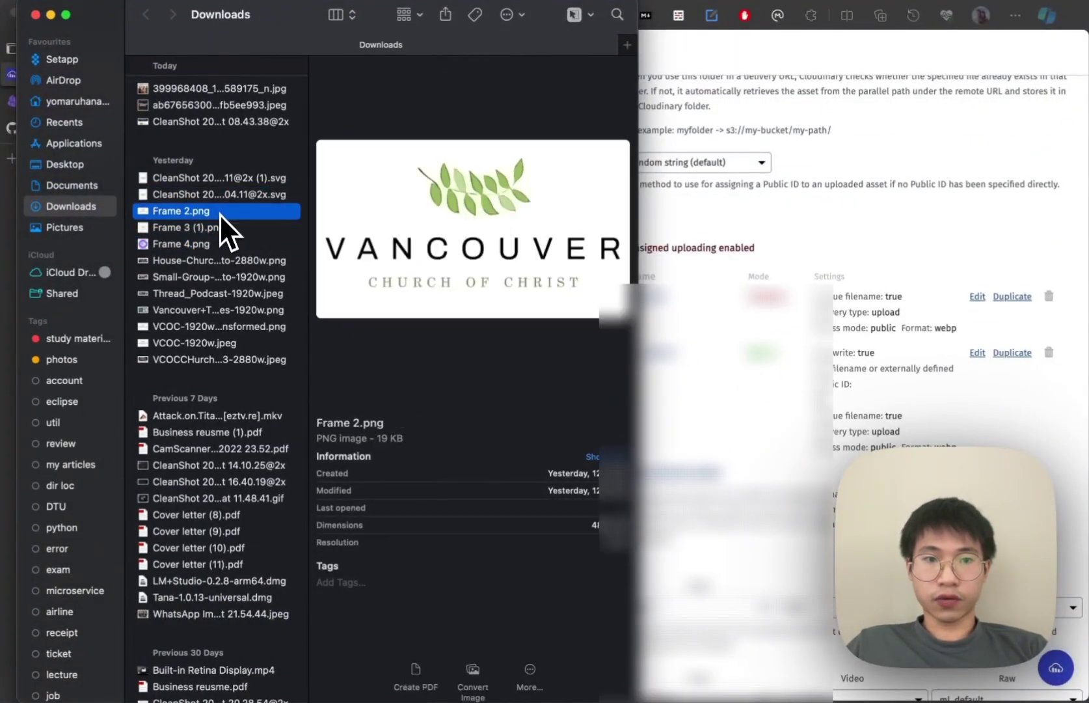
Step: Paste the Frame 2 logo on a new line below the first Cloudinary link and render it
{"action": "key", "text": "ctrl+Up"}
{"action": "left_click", "coordinate": [477, 306]}
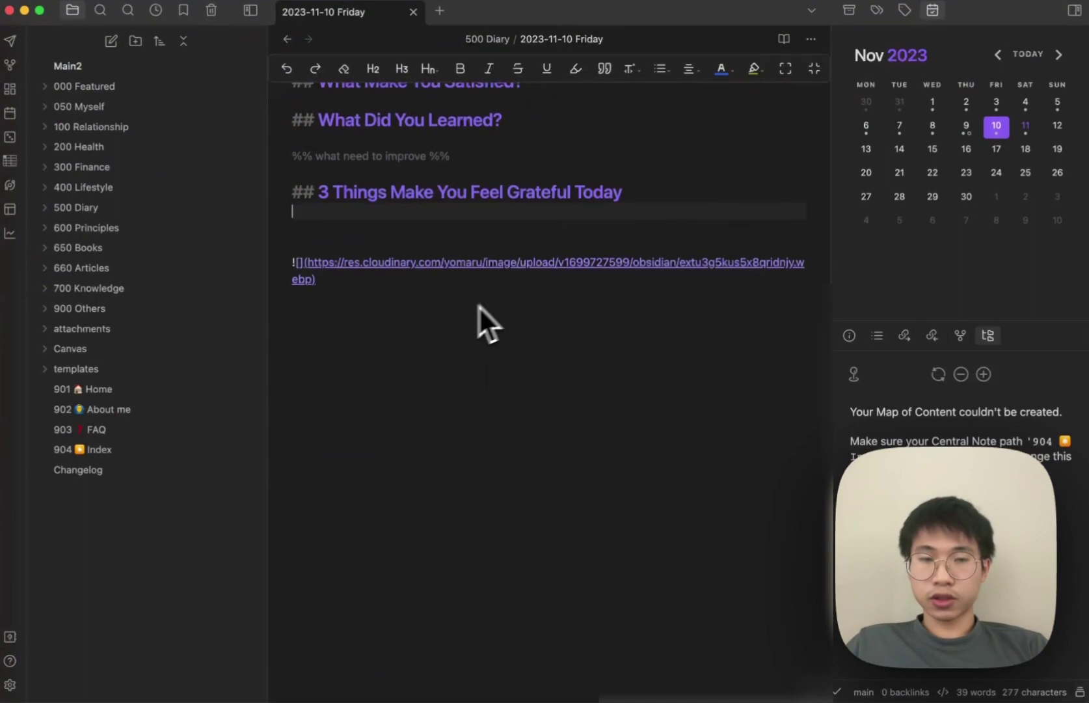
{"action": "left_click", "coordinate": [530, 287]}
{"action": "key", "text": "Return"}
{"action": "key", "text": "super+v"}
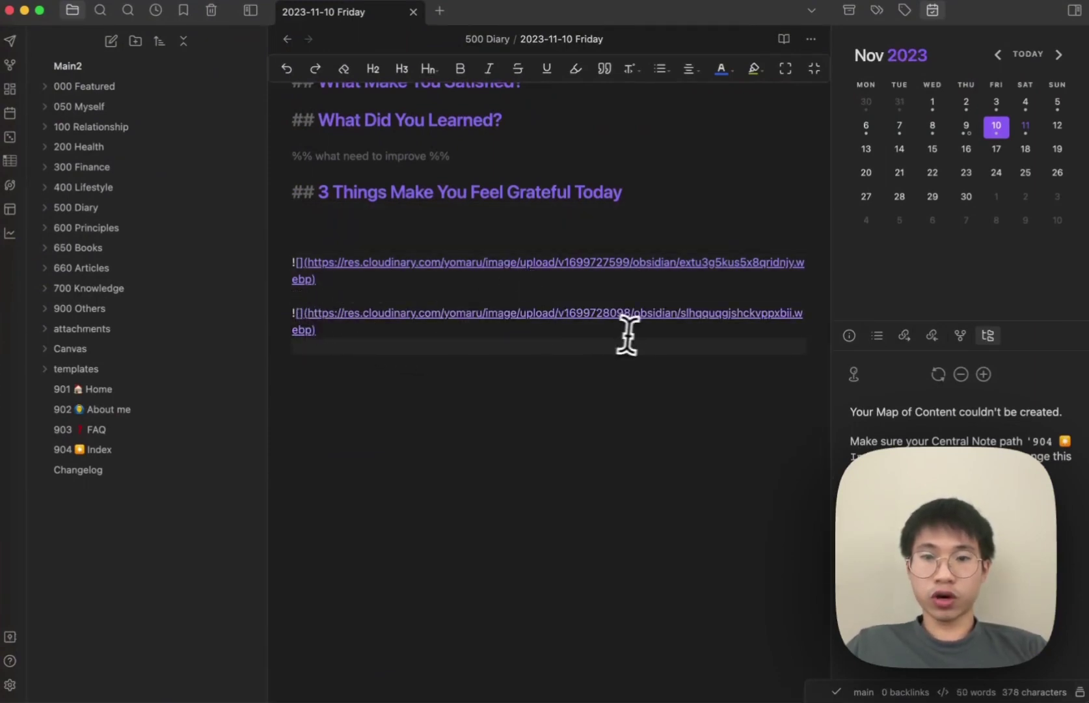
{"action": "key", "text": "super+e"}
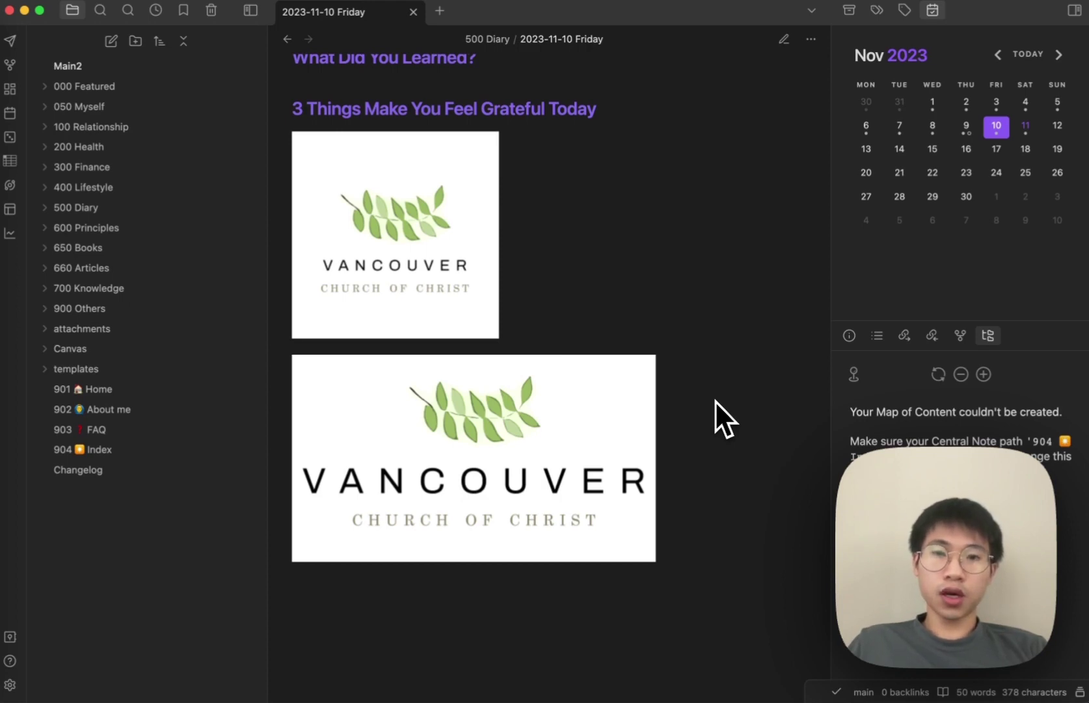
Step: Open the Raycast launcher over the note showing both Vancouver Church of Christ logos
{"action": "key", "text": "alt+space"}
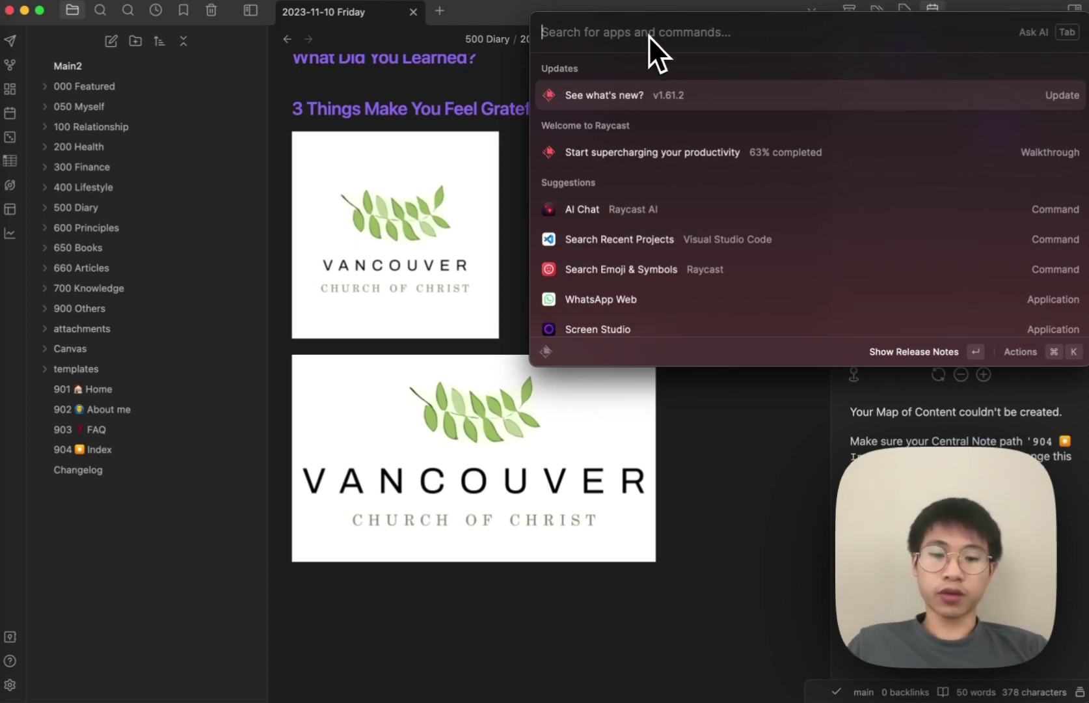
Step: Search Raycast for 'clo' and browse the Cloudinary assets, including both uploaded logos
{"action": "type", "text": "clo"}
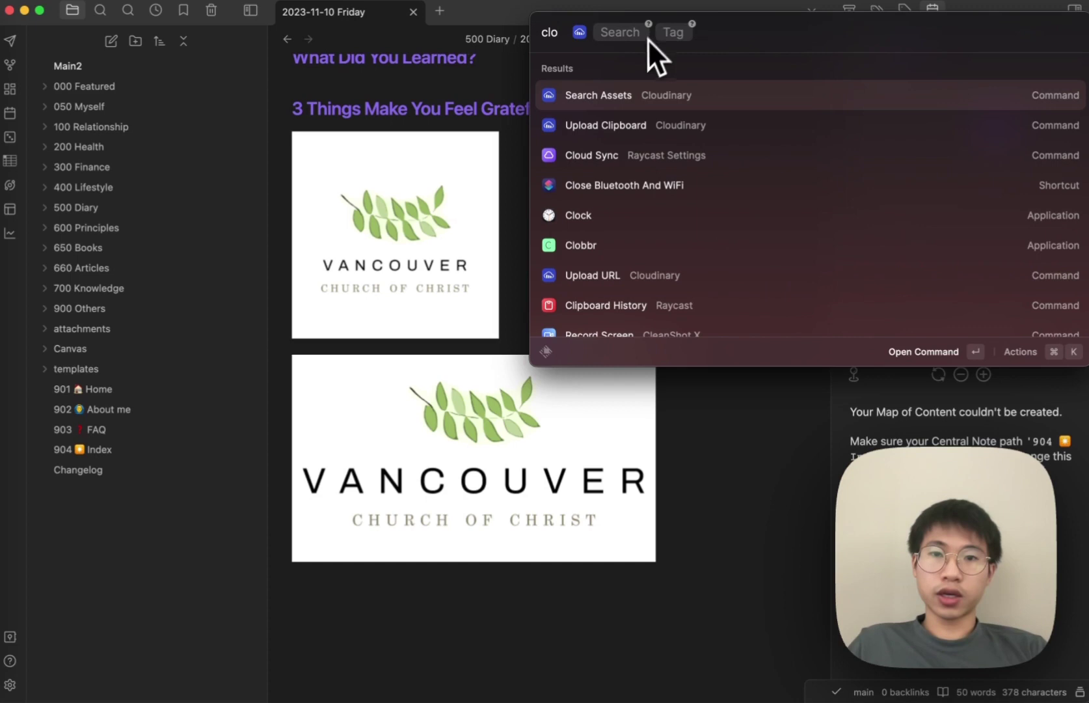
{"action": "left_click", "coordinate": [628, 97]}
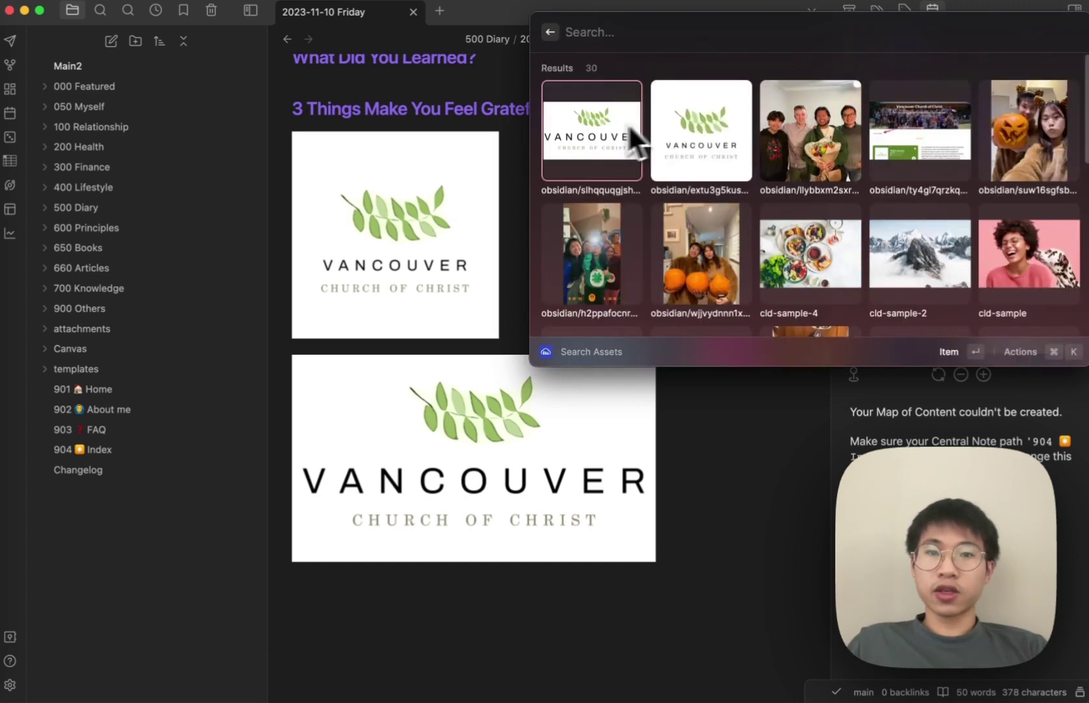
{"action": "scroll", "coordinate": [986, 261], "scroll_direction": "down", "scroll_amount": 3}
{"action": "scroll", "coordinate": [985, 261], "scroll_direction": "up", "scroll_amount": 3}
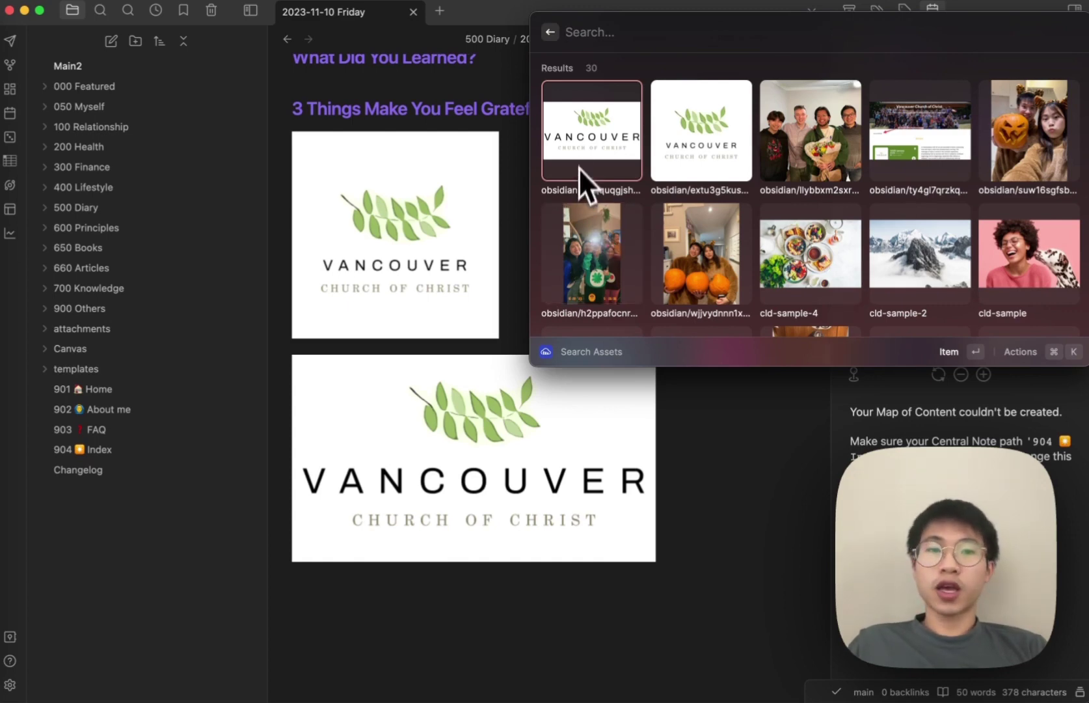
{"action": "left_click", "coordinate": [552, 33]}
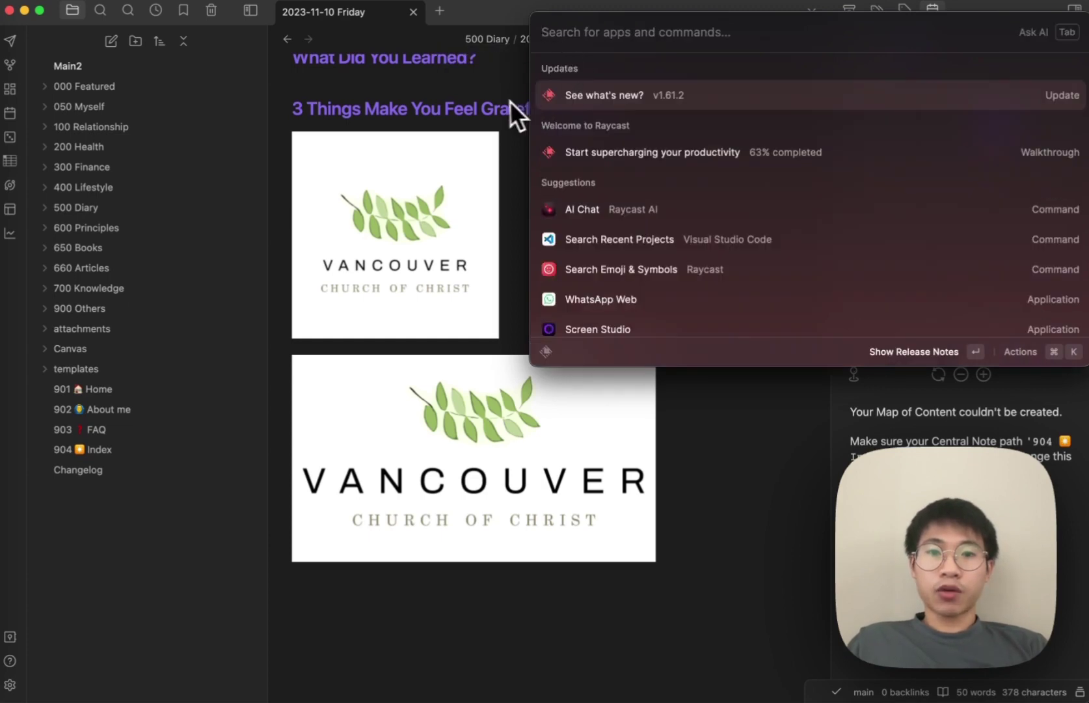
{"action": "key", "text": "Escape"}
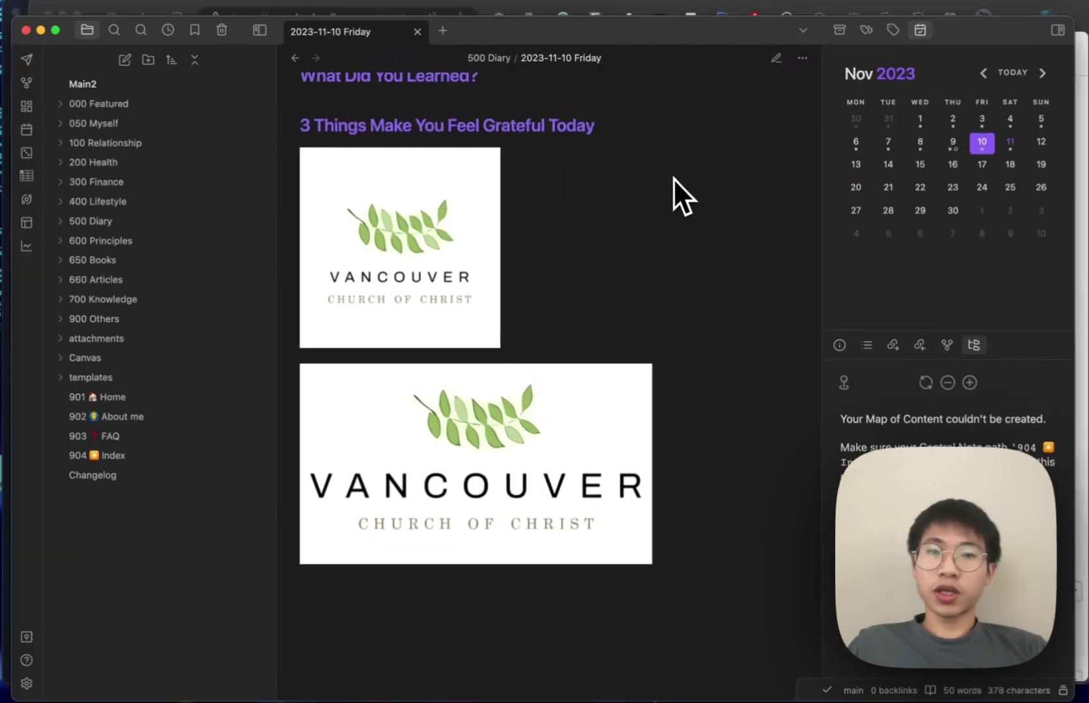
{"action": "key", "text": "ctrl+Up"}
{"action": "left_click", "coordinate": [673, 178]}
{"action": "left_click", "coordinate": [140, 129]}
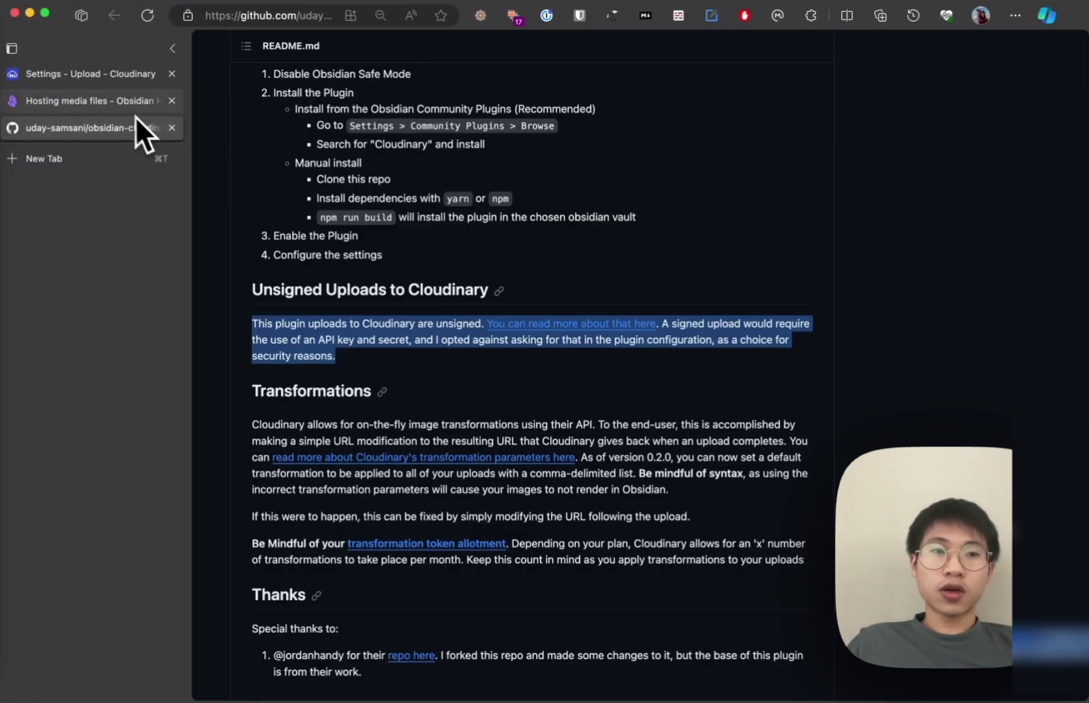
{"action": "left_click", "coordinate": [136, 102]}
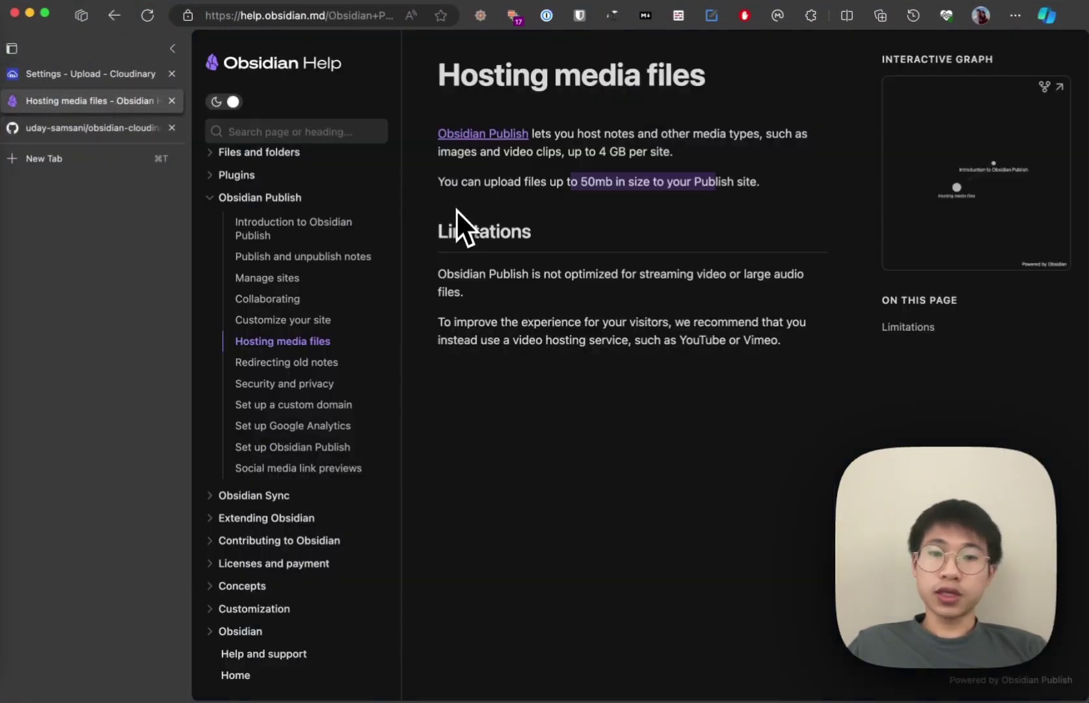
{"action": "left_click", "coordinate": [620, 189]}
{"action": "left_click_drag", "start_coordinate": [566, 133], "coordinate": [783, 175]}
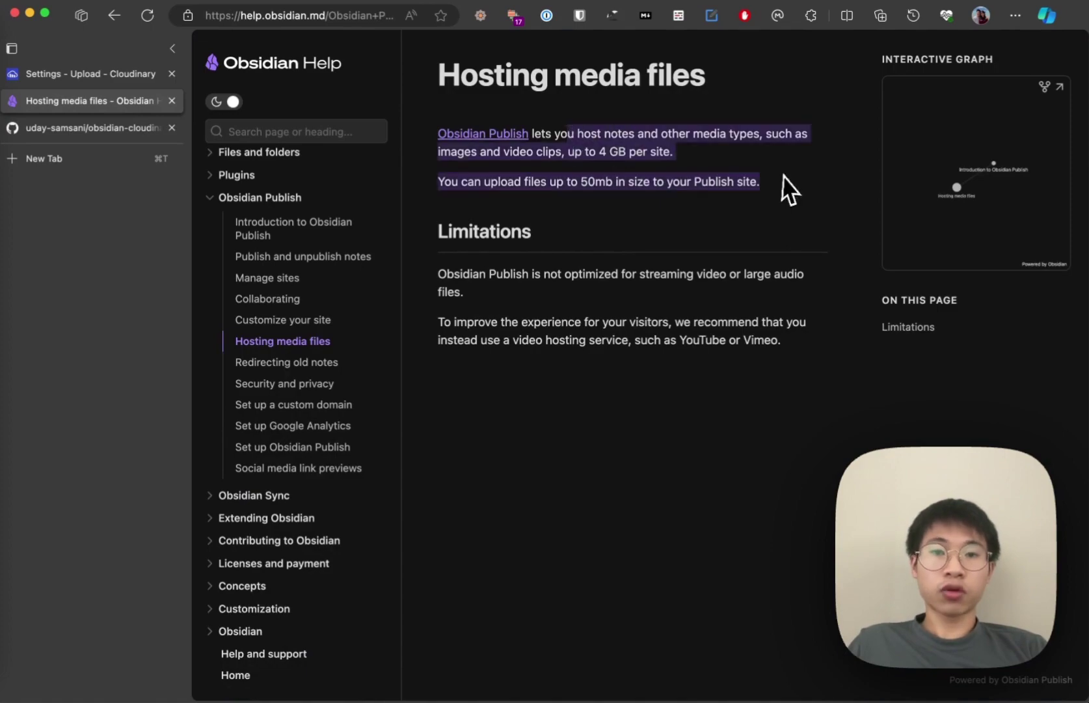
{"action": "left_click", "coordinate": [783, 176]}
{"action": "key", "text": "ctrl+Up"}
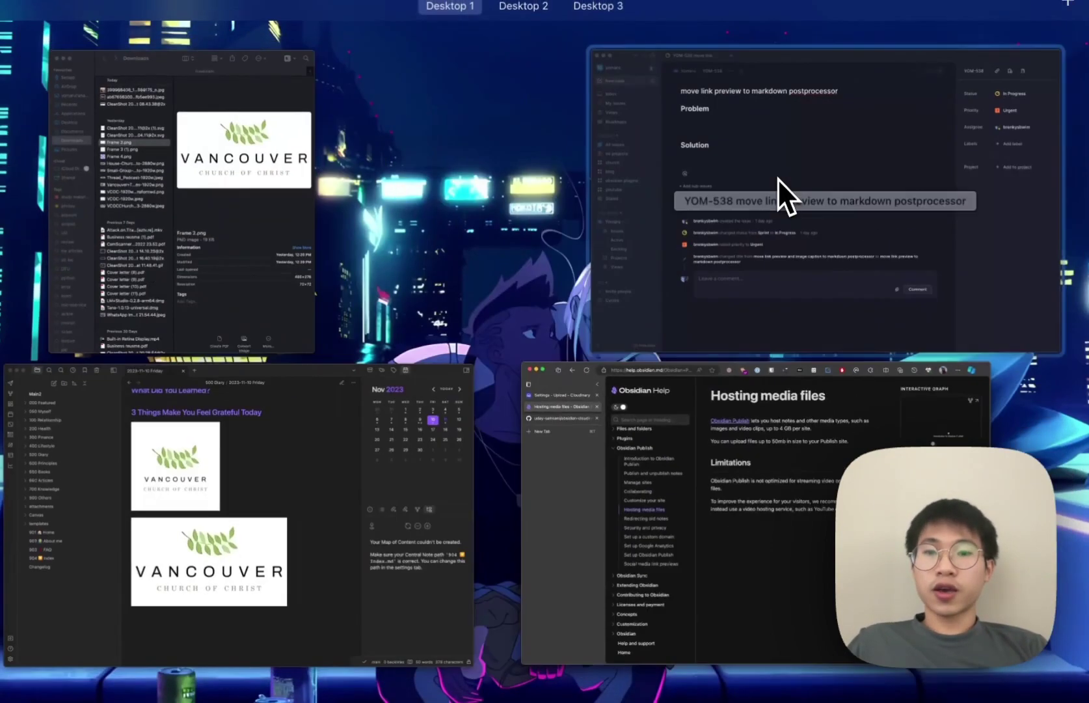
{"action": "key", "text": "Down"}
{"action": "key", "text": "Left"}
{"action": "key", "text": "Return"}
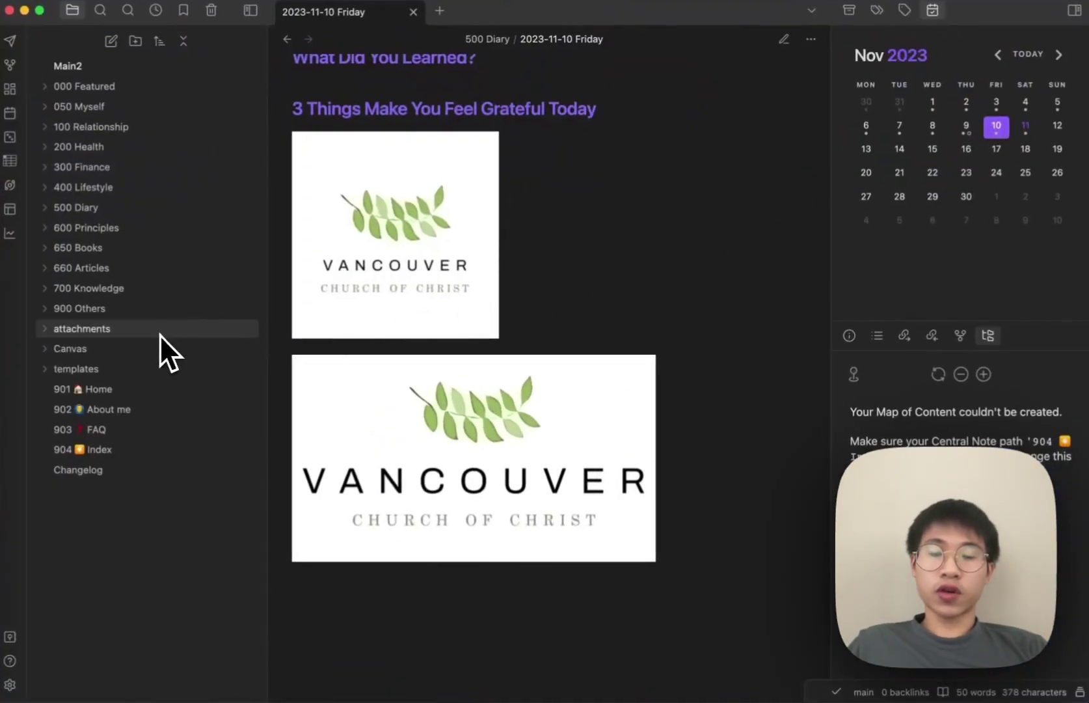
Step: Switch the note to editing view, try typing [[ on a new line, then undo it
{"action": "key", "text": "ctrl+e"}
{"action": "key", "text": "Return"}
{"action": "type", "text": "[["}
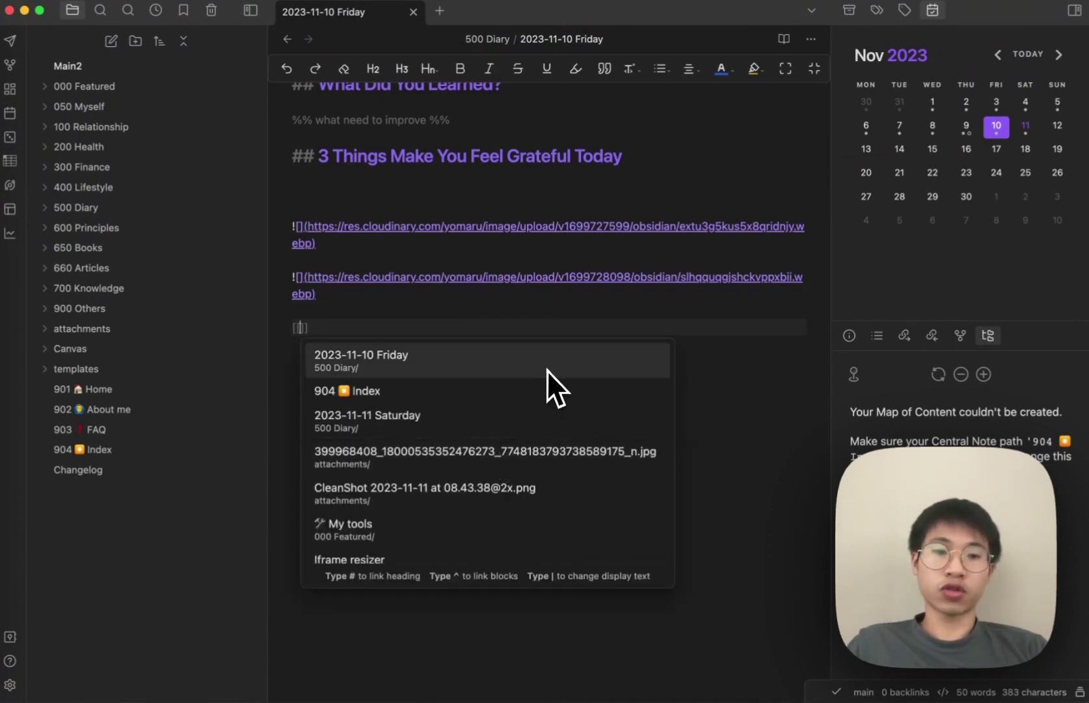
{"action": "key", "text": "ctrl+z"}
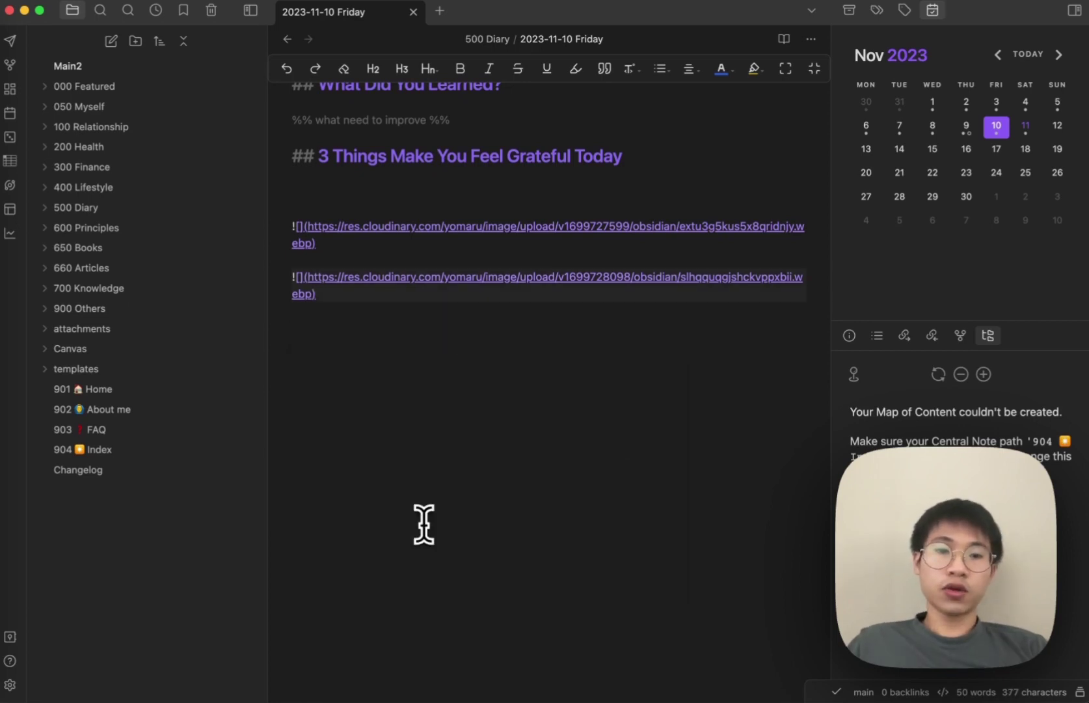